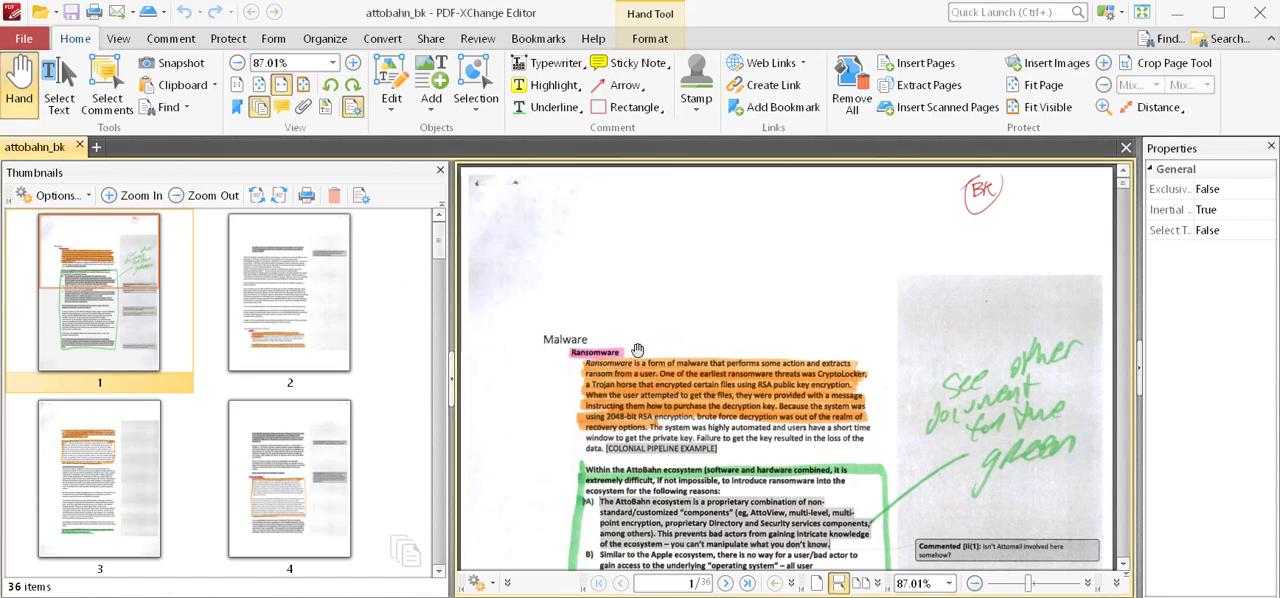
Draw a trial rectangle around the Malware and Ransomware heading, then undo it
{"action": "left_click", "coordinate": [597, 107]}
{"action": "left_click_drag", "start_coordinate": [548, 337], "coordinate": [645, 367]}
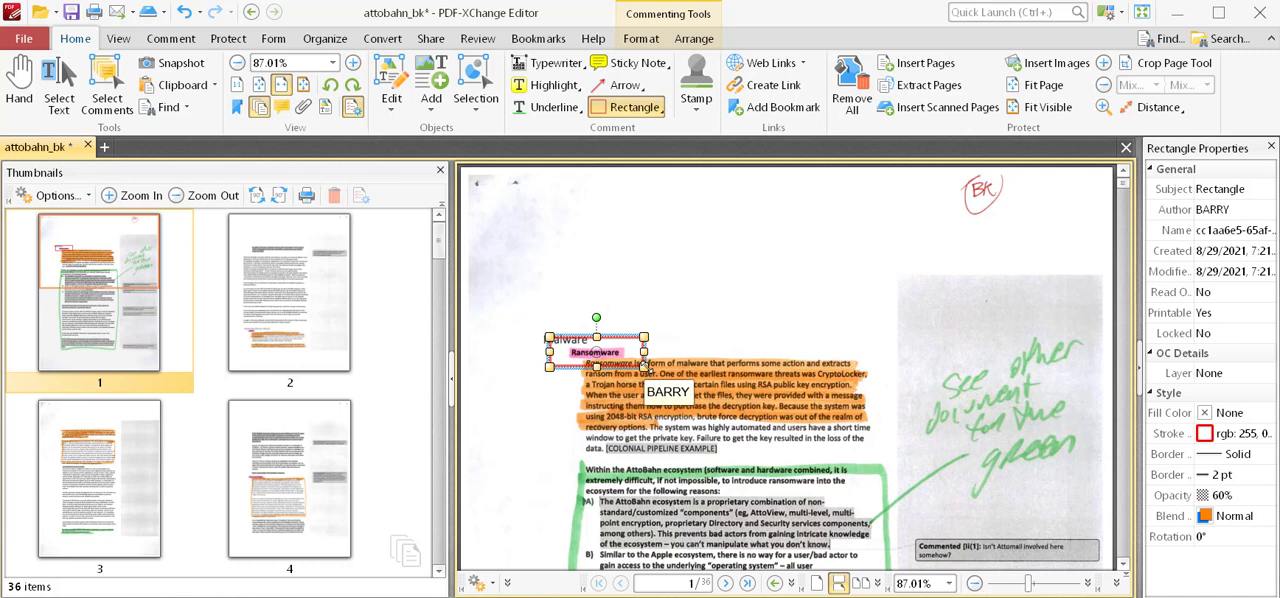
{"action": "key", "text": "ctrl+z"}
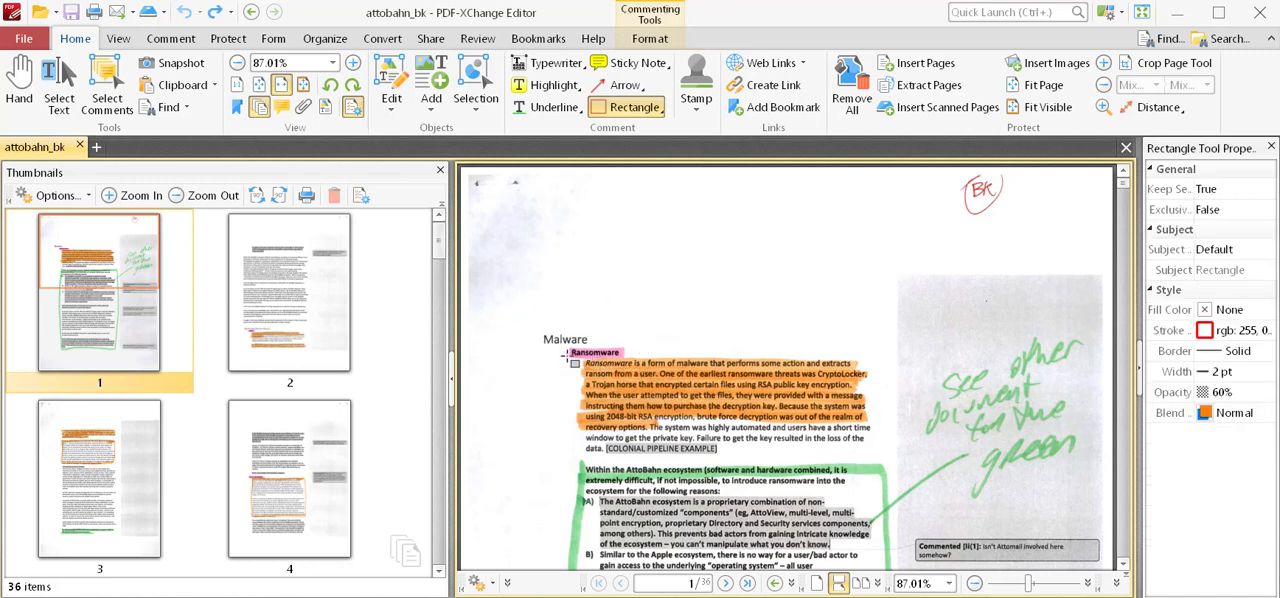
{"action": "left_click_drag", "start_coordinate": [567, 355], "coordinate": [881, 441]}
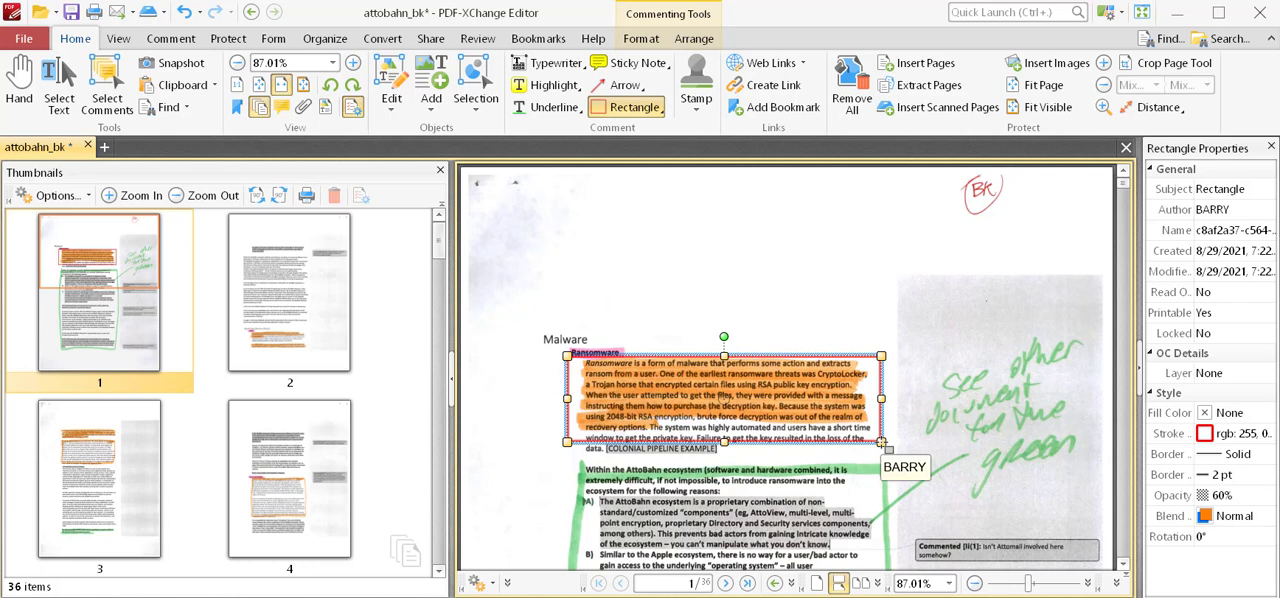
{"action": "key", "text": "ctrl+z"}
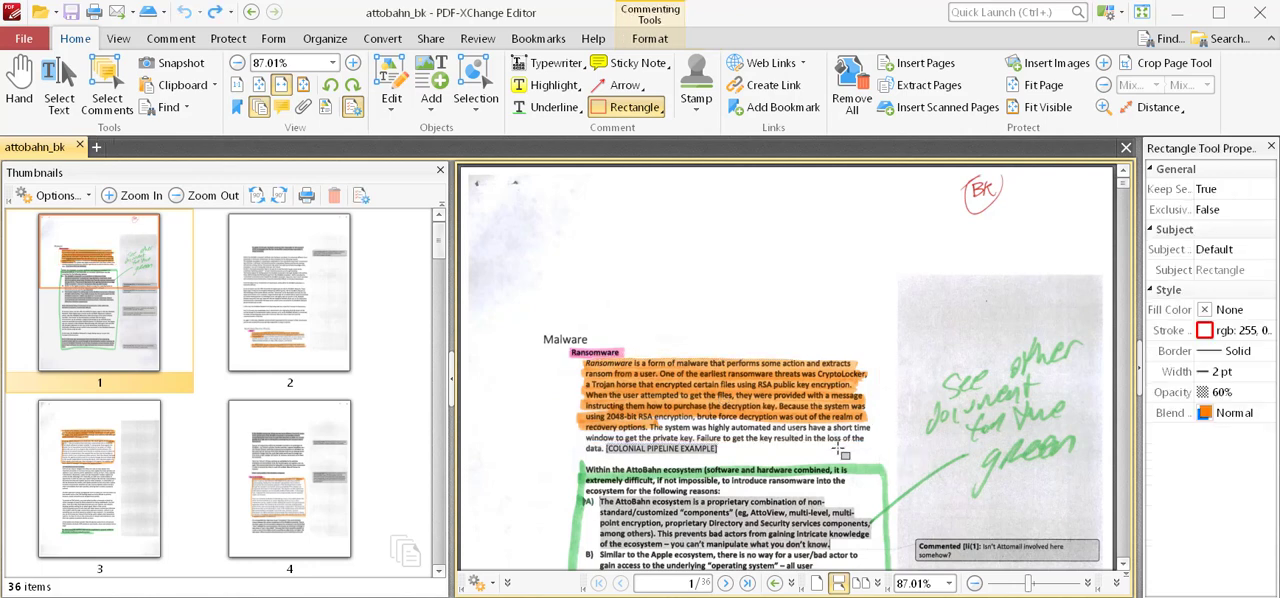
Draw a rectangle on page 1's body area, delete it, and save the document
{"action": "left_click_drag", "start_coordinate": [545, 457], "coordinate": [900, 555]}
{"action": "key", "text": "Delete"}
{"action": "key", "text": "ctrl+s"}
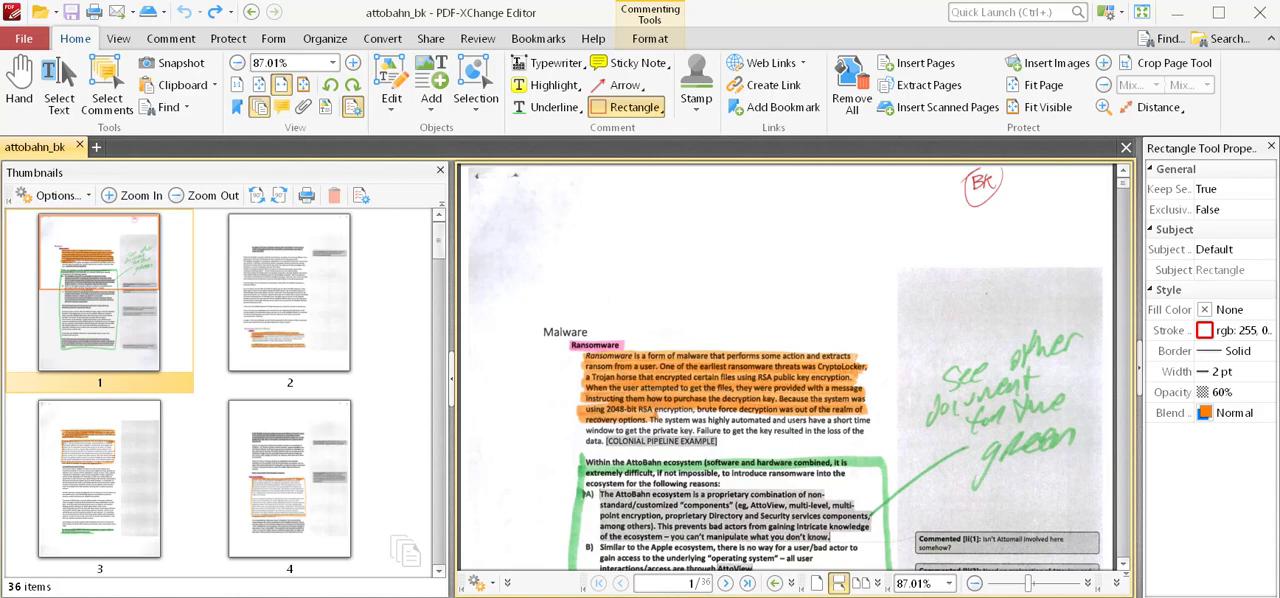